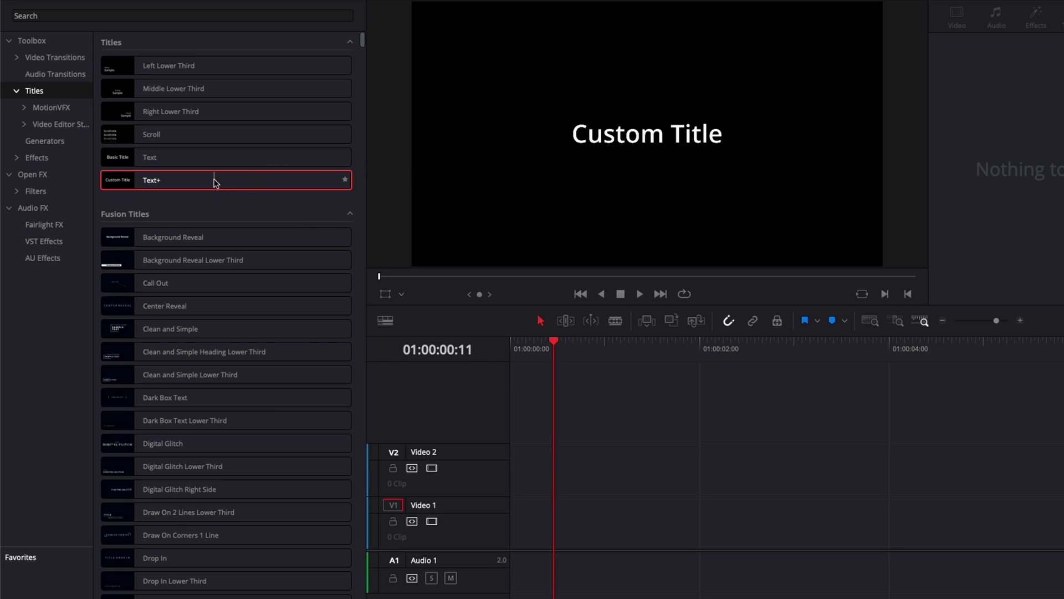
Step: Place a Text+ title on Video 1 and replace its text with 'DAVINCI RESOLVE'
left_click_drag(217, 182, 515, 528)
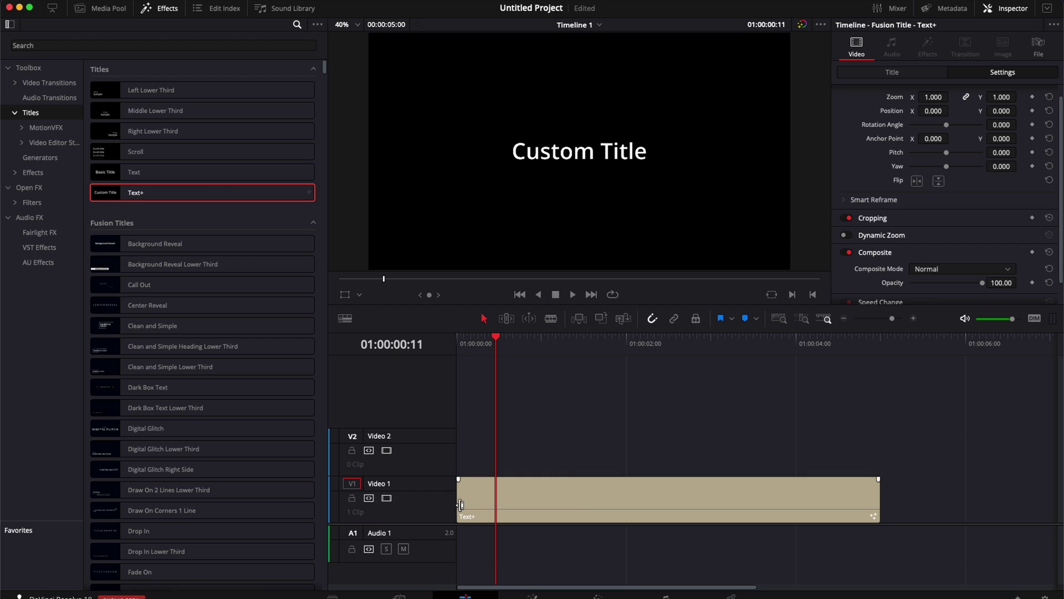
key("Home")
left_click(802, 98)
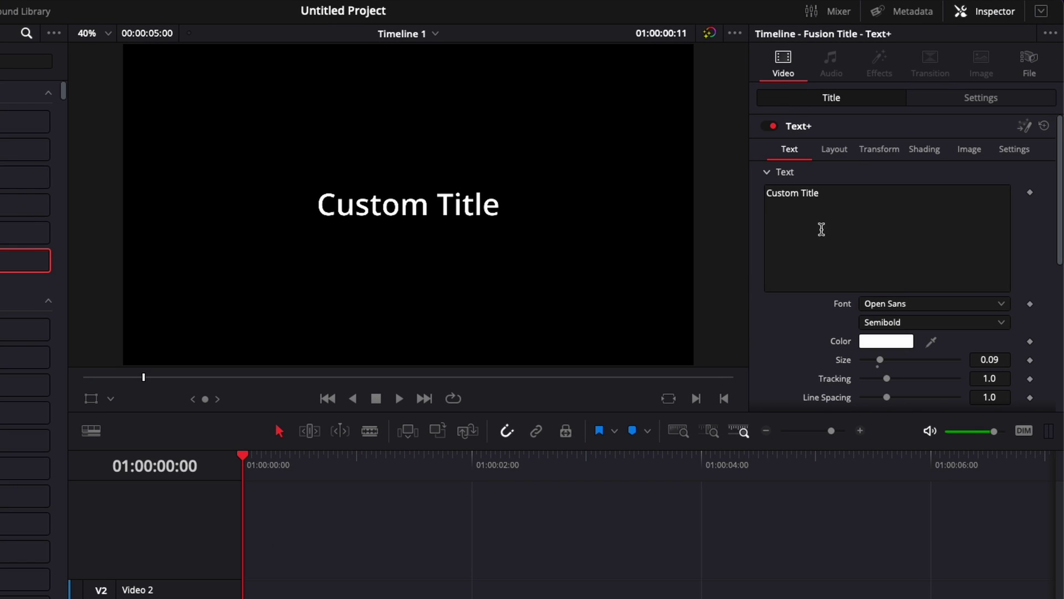
left_click_drag(832, 204, 777, 178)
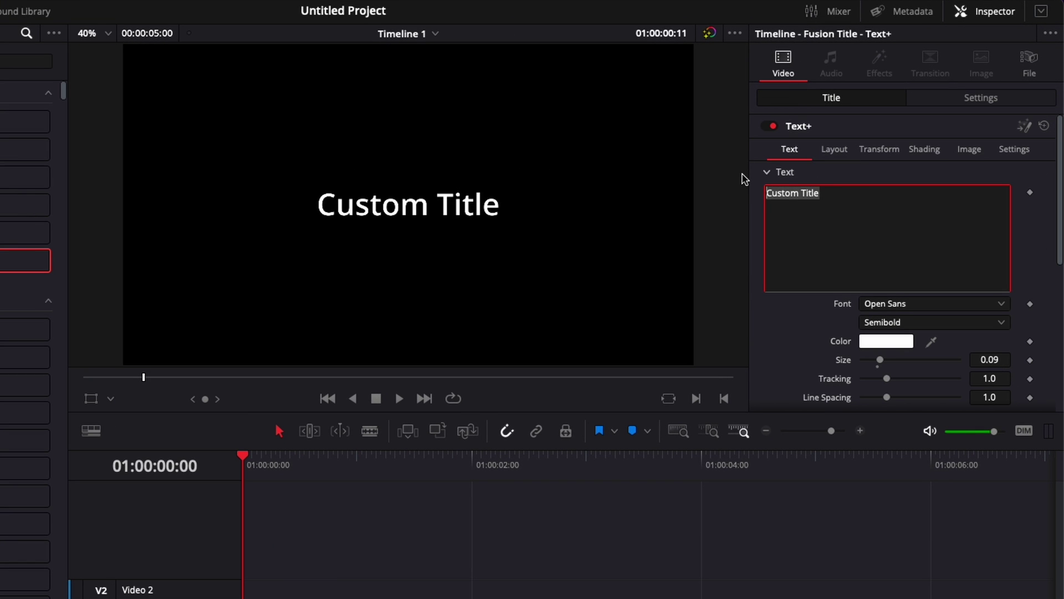
type("DAVINCI RESOL")
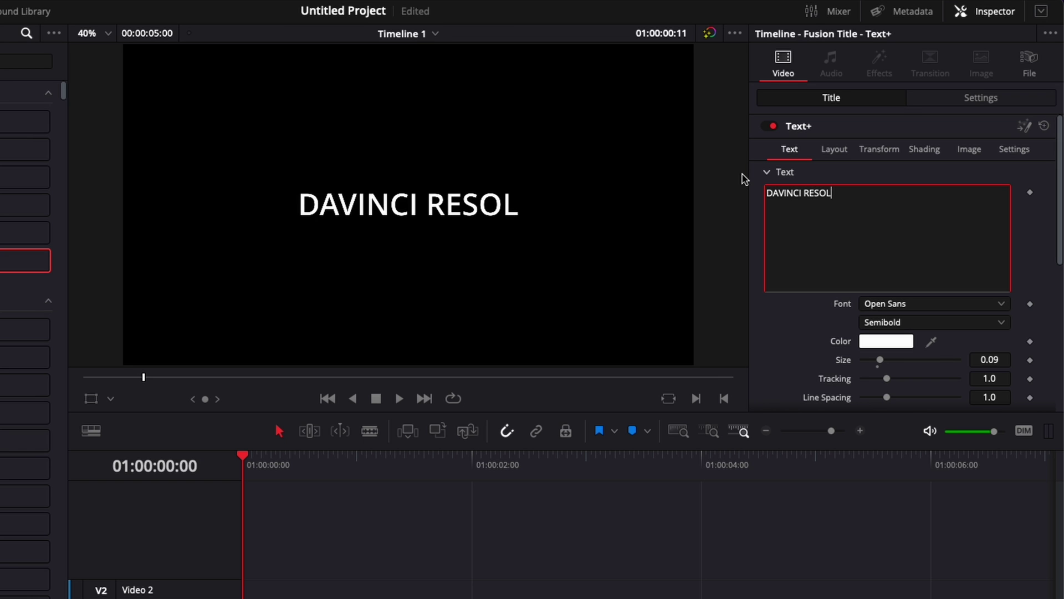
type("VE")
Step: Set the title font to Montserrat SemiBold
left_click(895, 304)
scroll(895, 305, "down", 10)
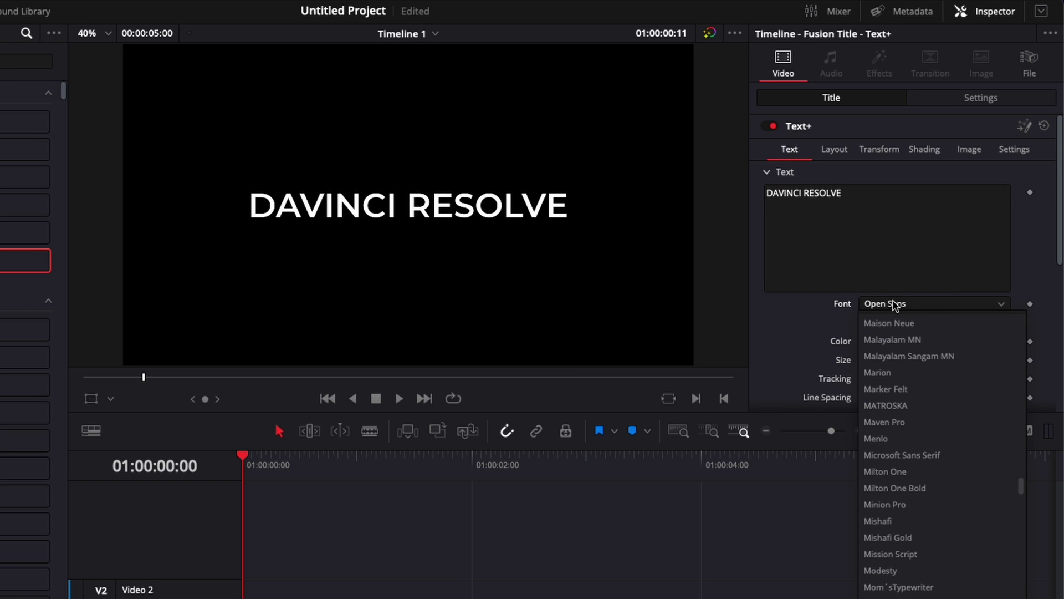
left_click(895, 323)
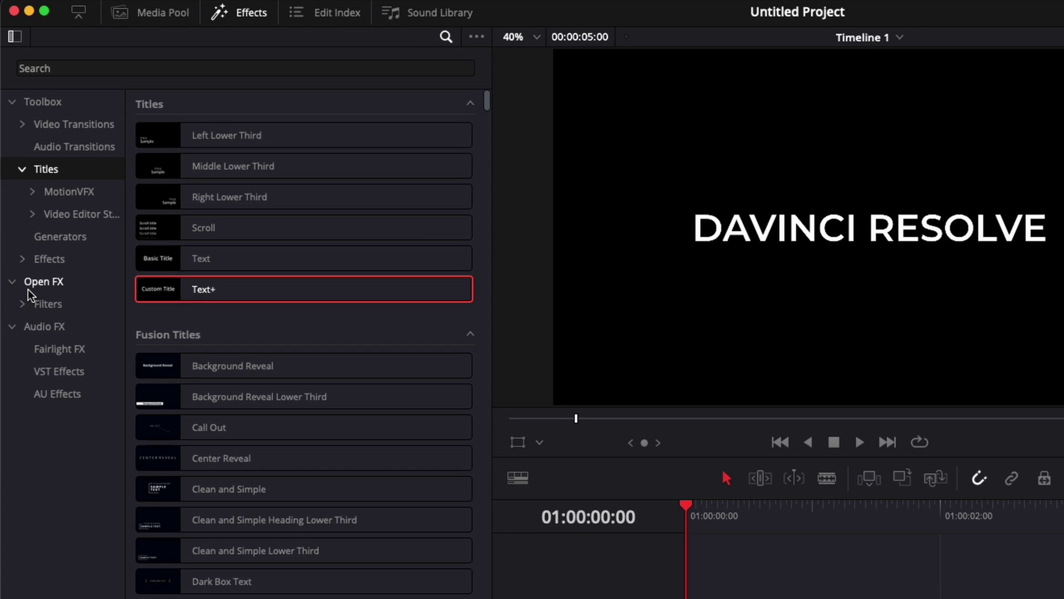
Step: Find the Transform effect in Open FX and apply it to the title clip
left_click(28, 187)
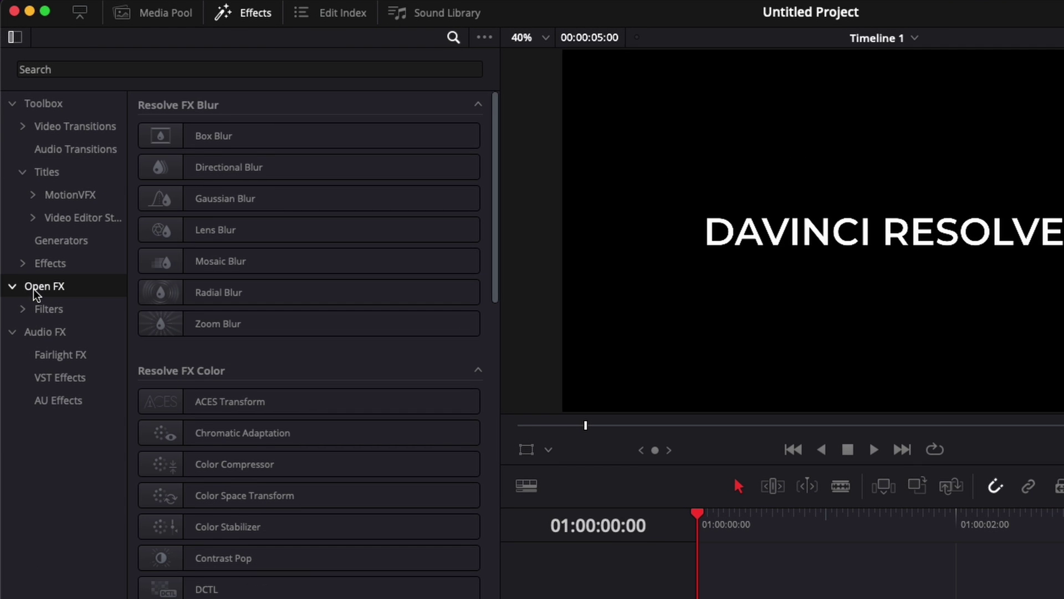
left_click(139, 69)
type("tra")
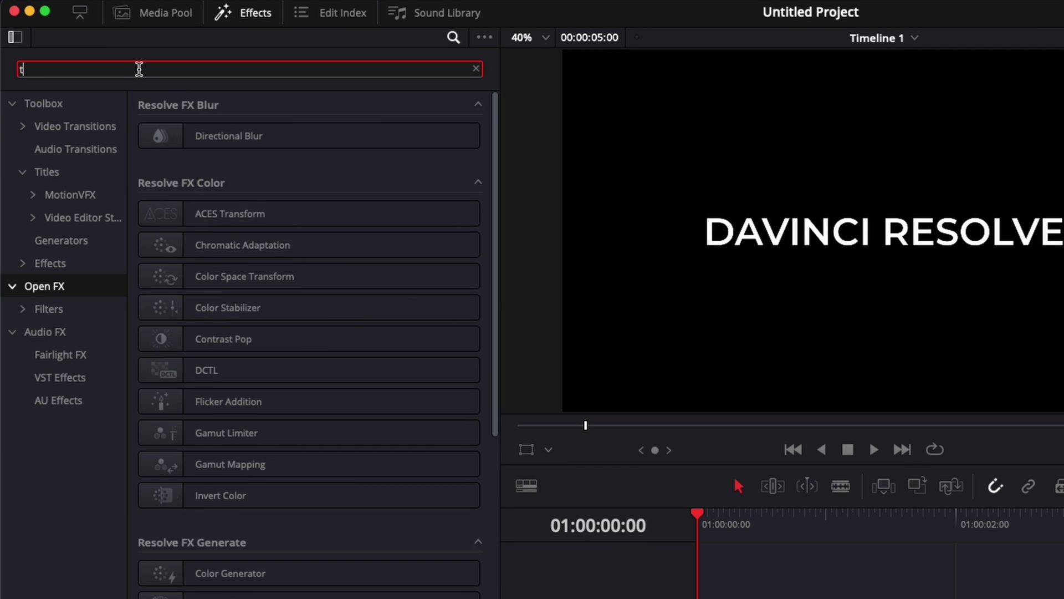
left_click_drag(162, 431, 588, 506)
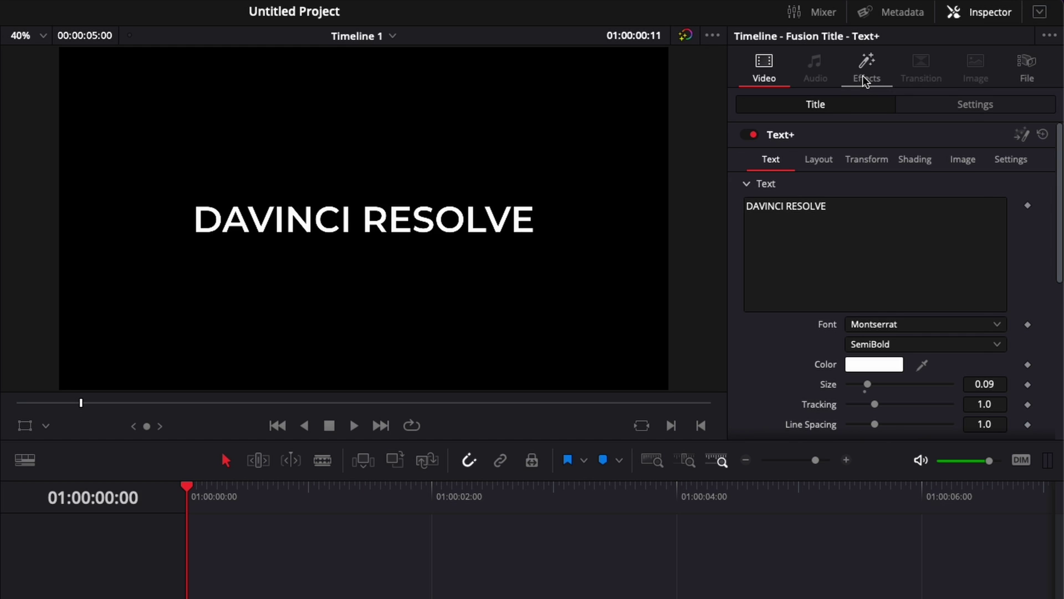
Step: Set the Transform effect's Edge Behaviour to Wrap-Around in Advanced Options
left_click(865, 80)
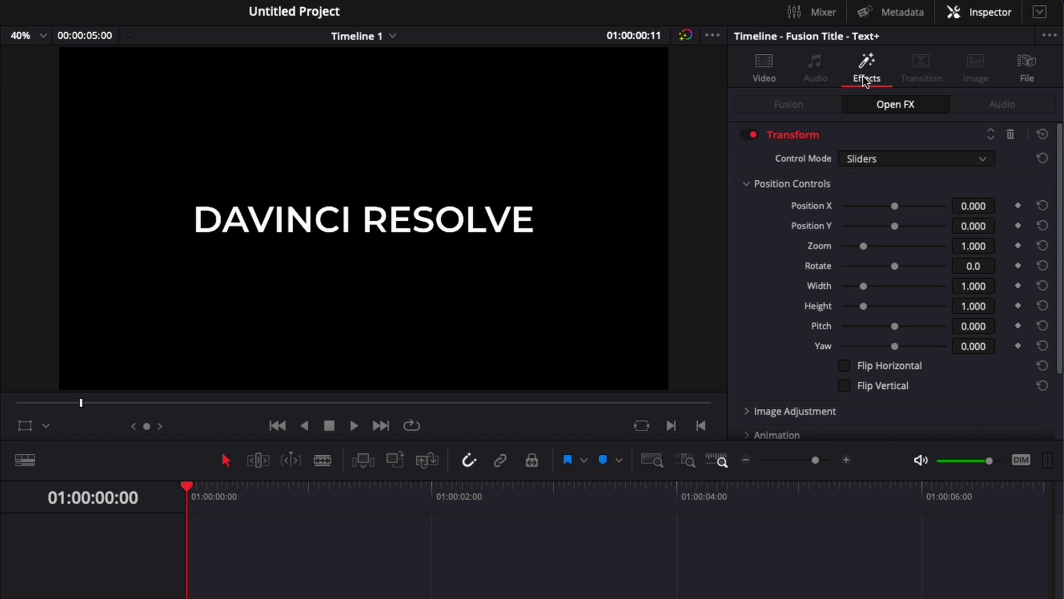
scroll(814, 345, "down", 3)
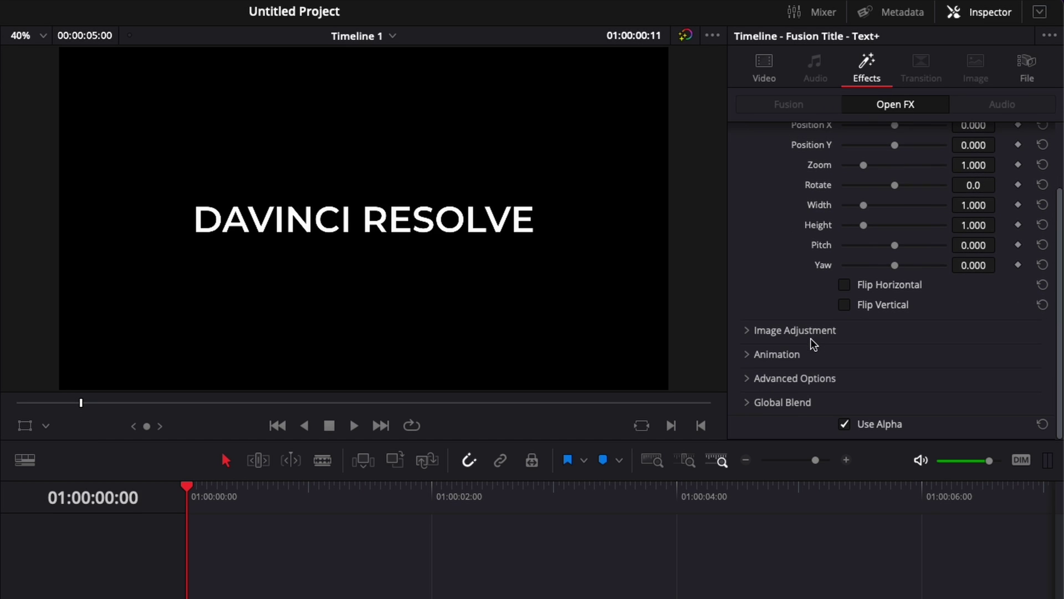
left_click(748, 379)
scroll(748, 380, "down", 2)
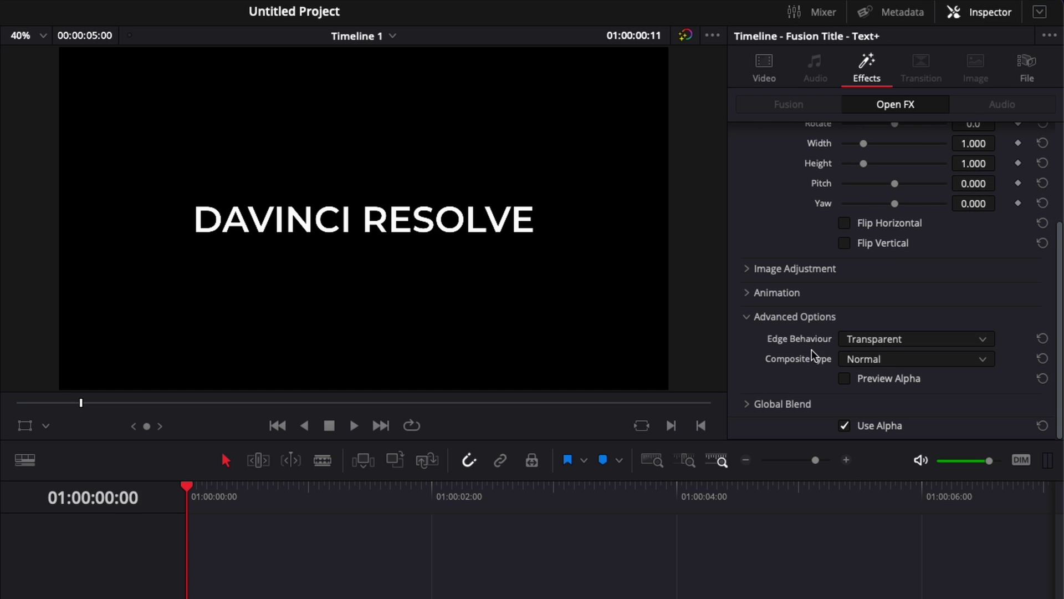
left_click(868, 343)
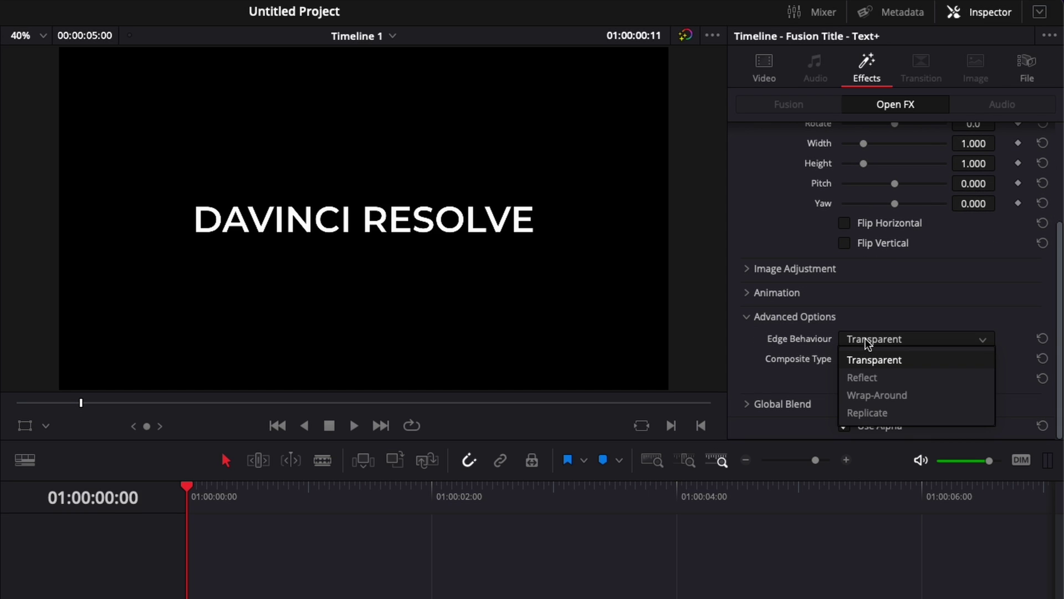
left_click(877, 394)
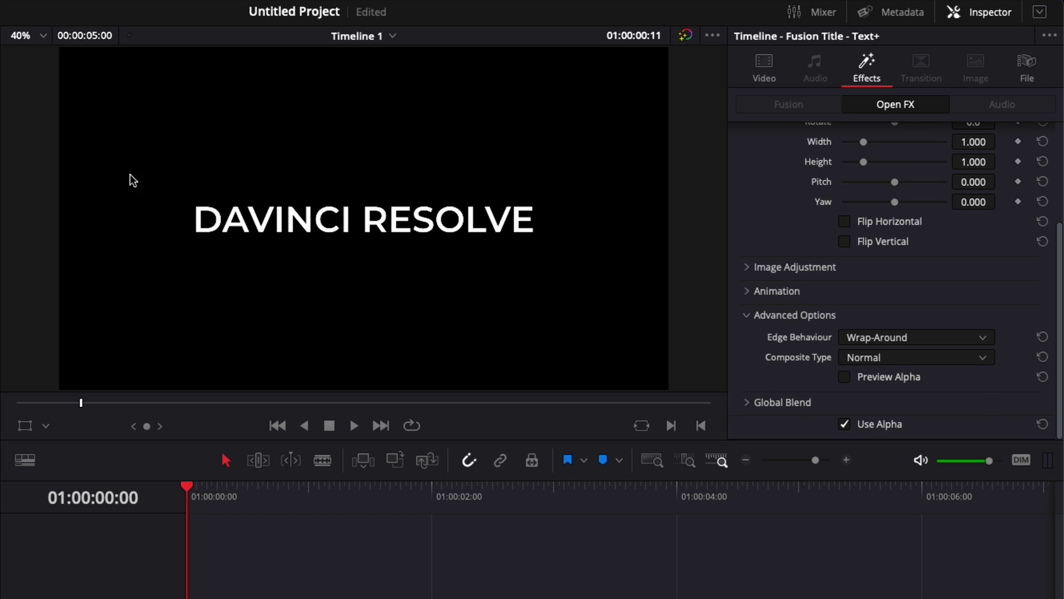
scroll(776, 289, "up", 5)
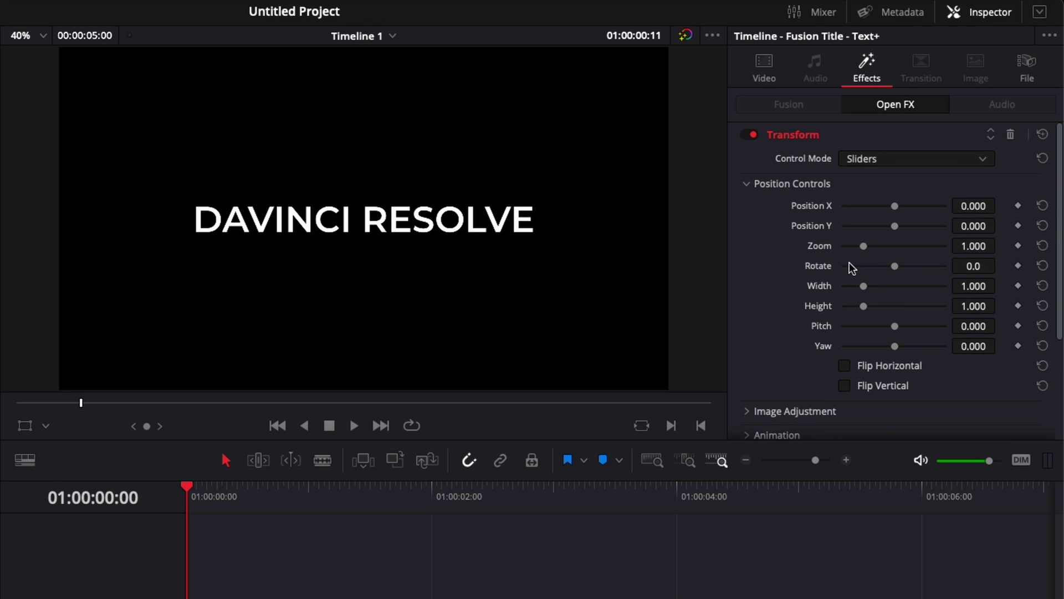
Step: Shrink the title to Zoom 0.308 and enable and adjust cropping to tighten the grid
left_click_drag(864, 248, 844, 247)
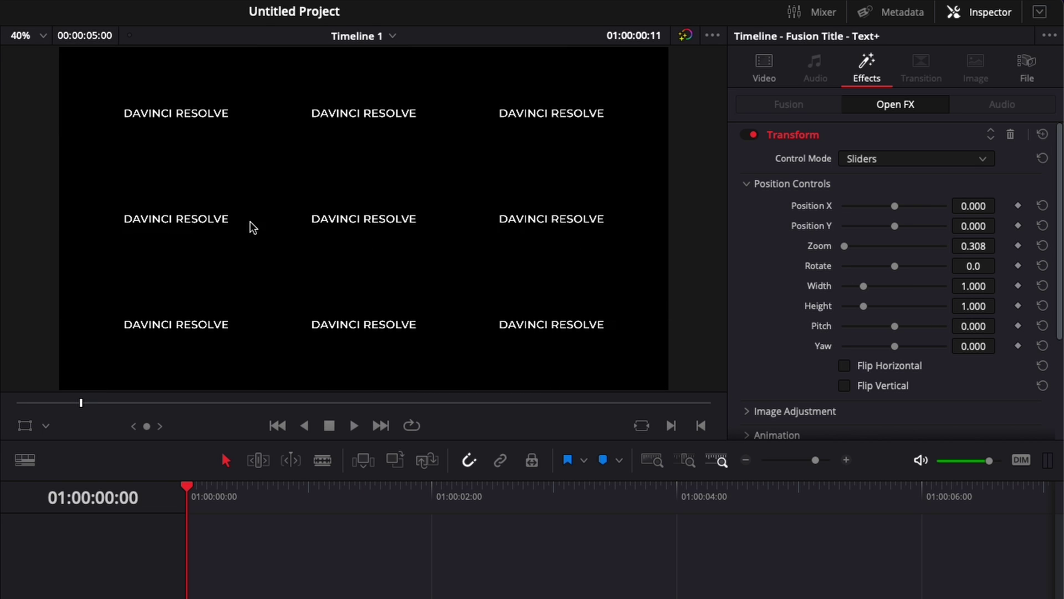
scroll(786, 287, "down", 5)
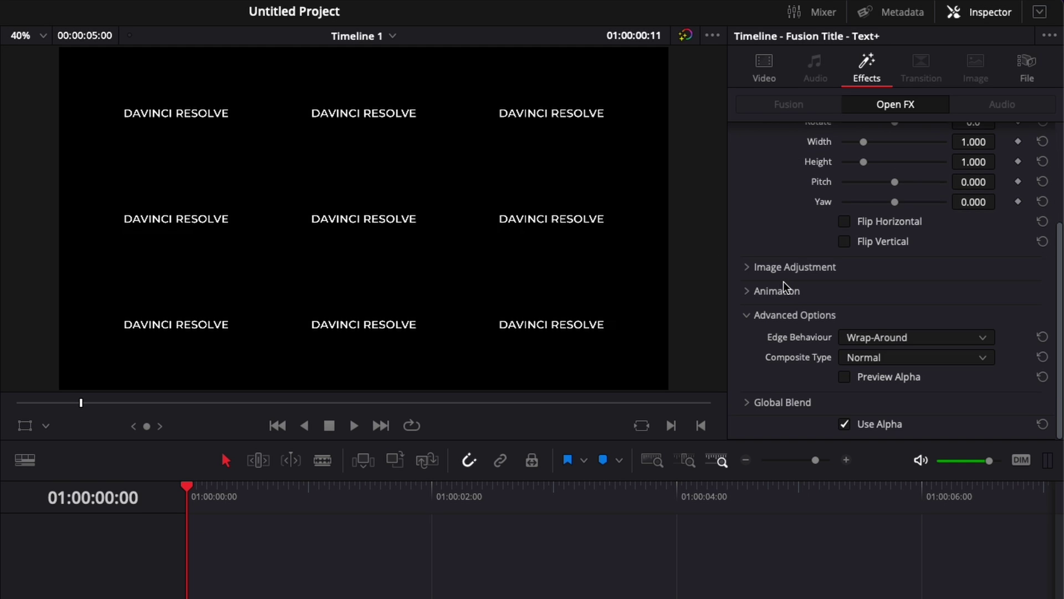
left_click(746, 268)
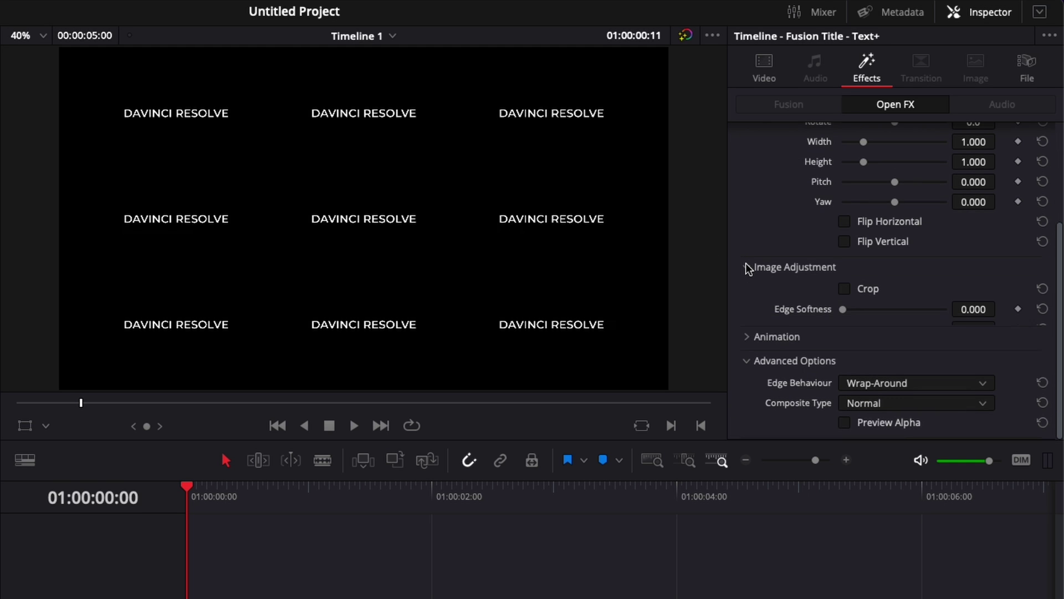
left_click(844, 289)
left_click_drag(843, 309, 878, 374)
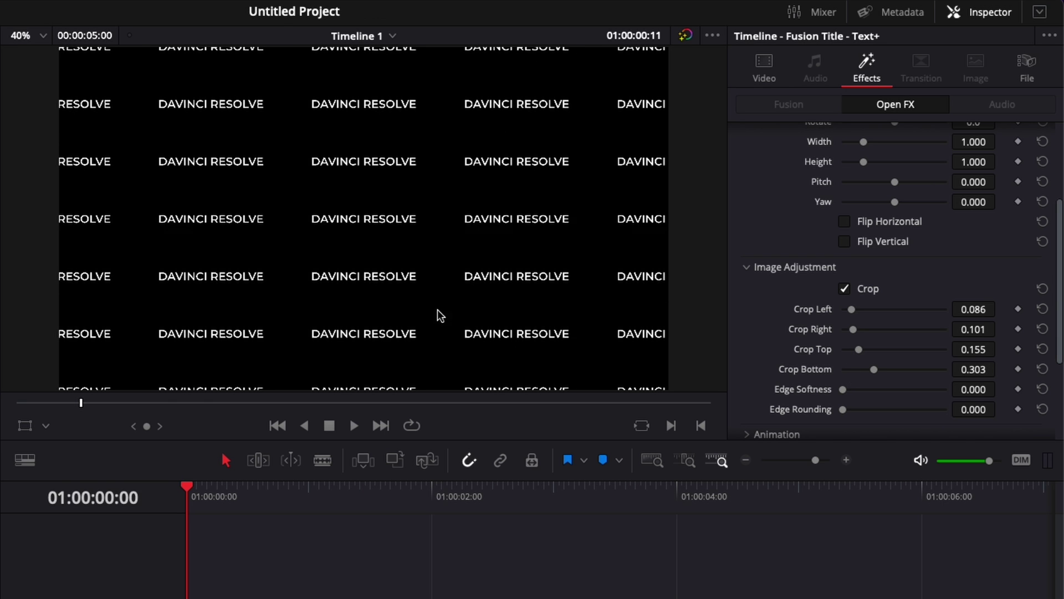
Step: Set Rotate to -12.6 and Pitch to 0.152 to tilt the text wall
scroll(893, 253, "up", 5)
left_click_drag(893, 254, 892, 255)
left_click_drag(894, 315, 900, 314)
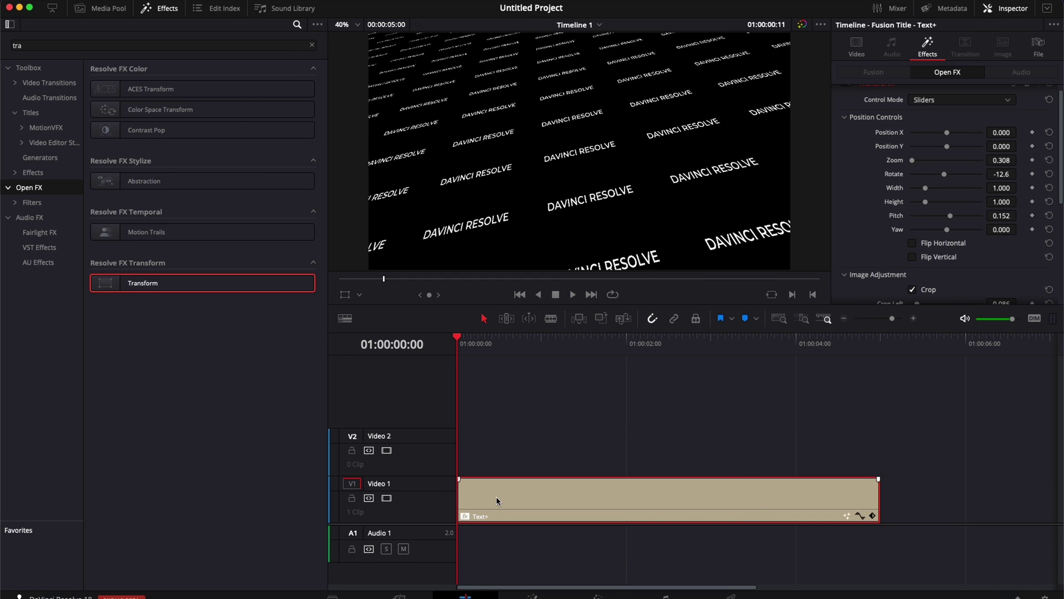
Step: Move the title to Video 2 and place a Noise Gradient generator beneath it on Video 1
left_click_drag(496, 497, 494, 456)
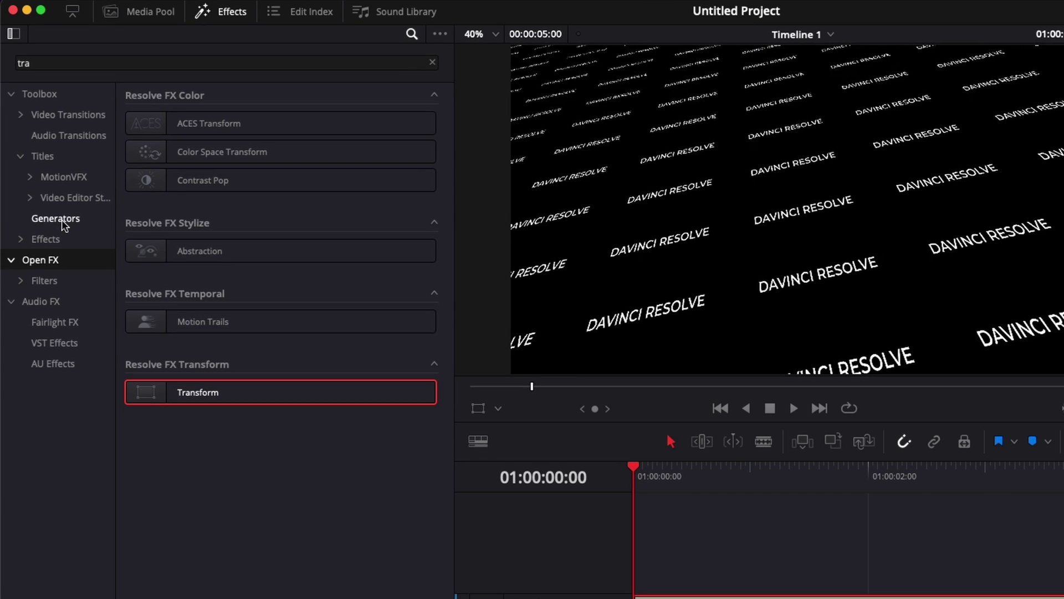
left_click(48, 156)
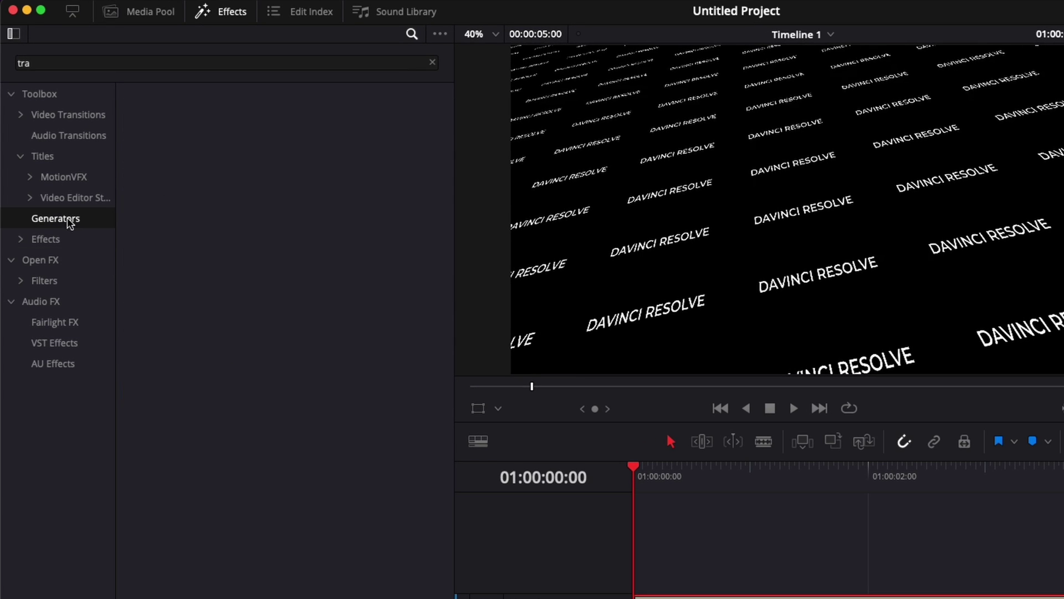
left_click(433, 64)
left_click_drag(168, 540, 646, 598)
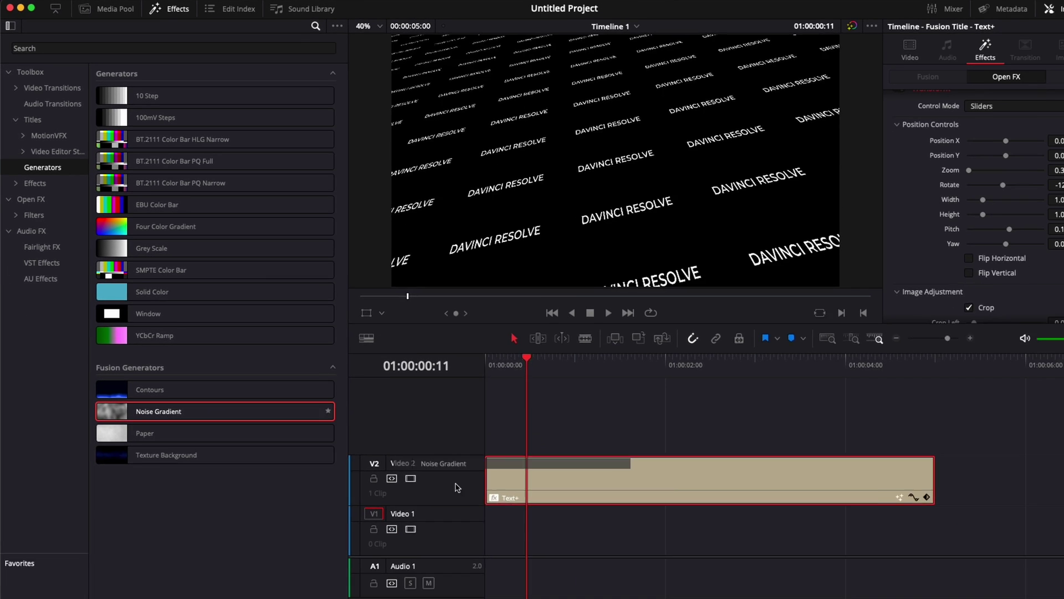
left_click_drag(466, 517, 458, 507)
key("Home")
left_click(528, 513)
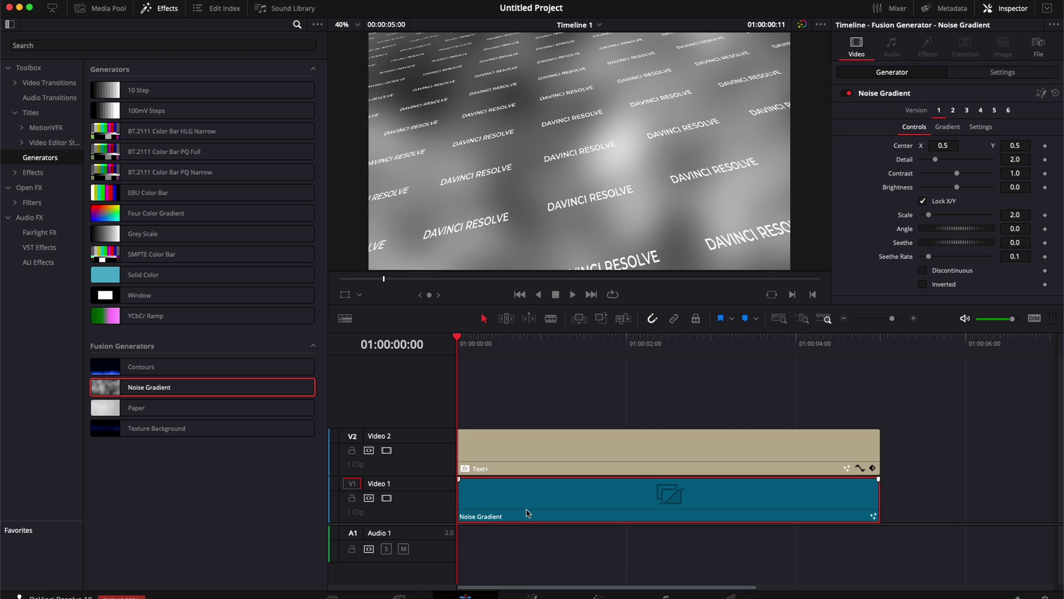
Step: Recolour the noise gradient from purple on the left stop to red on the right, then preview
left_click(955, 128)
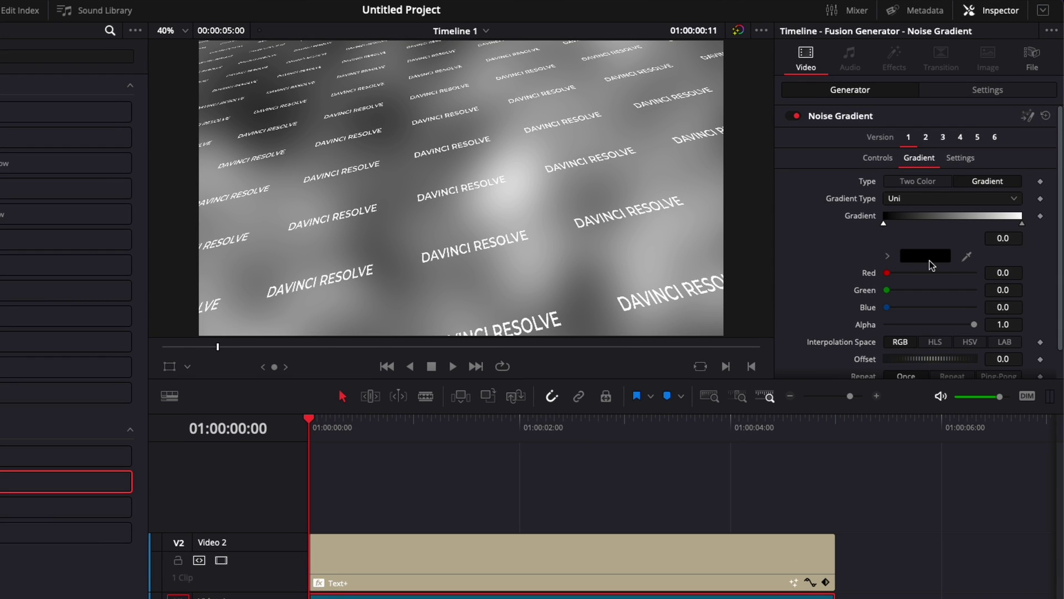
left_click(927, 259)
left_click(29, 306)
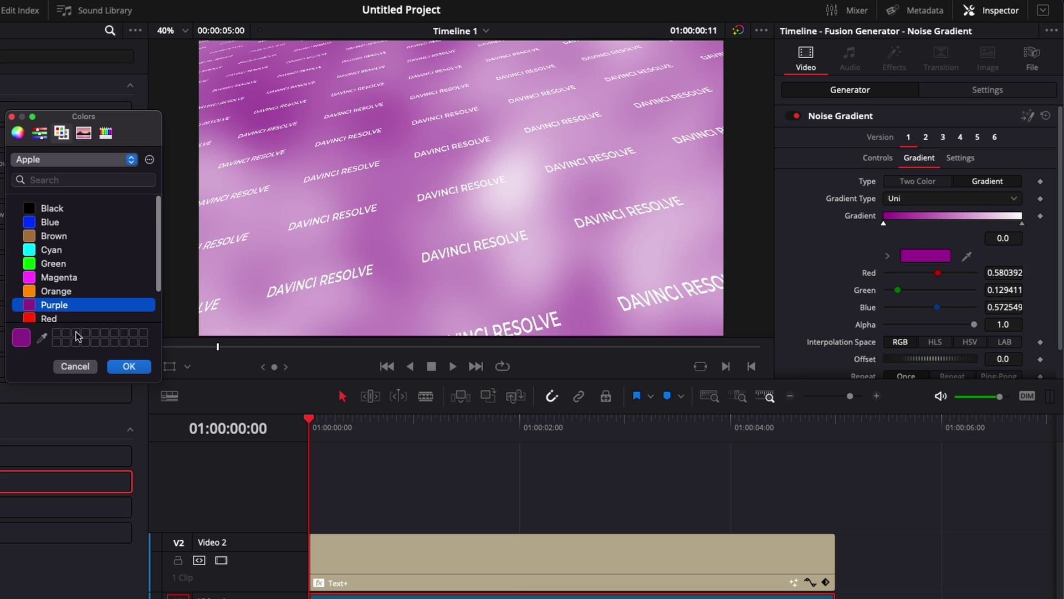
left_click(129, 366)
left_click(1022, 224)
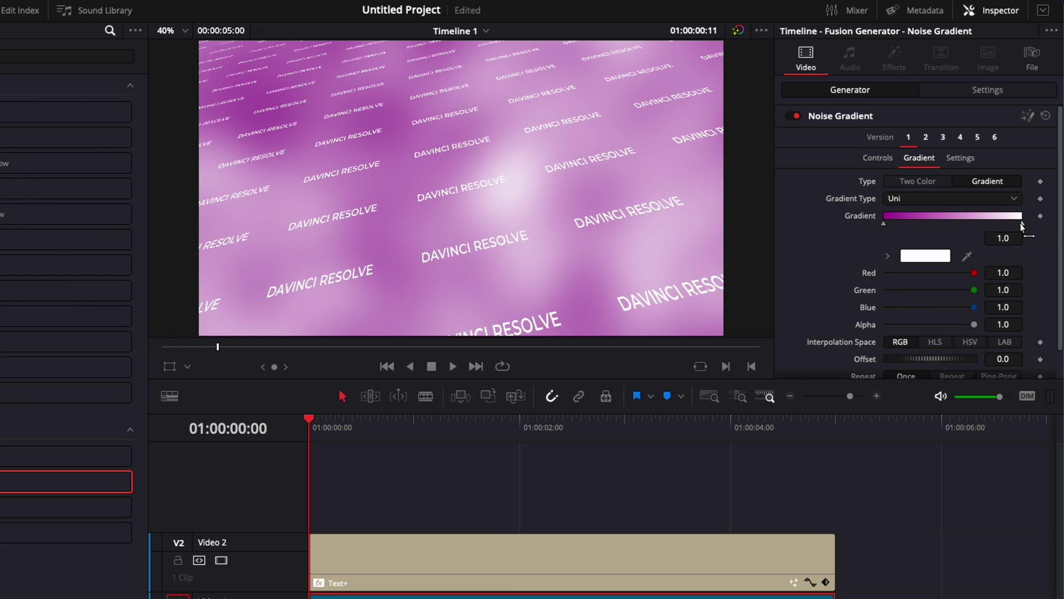
left_click(924, 256)
left_click(28, 319)
left_click(129, 366)
key("space")
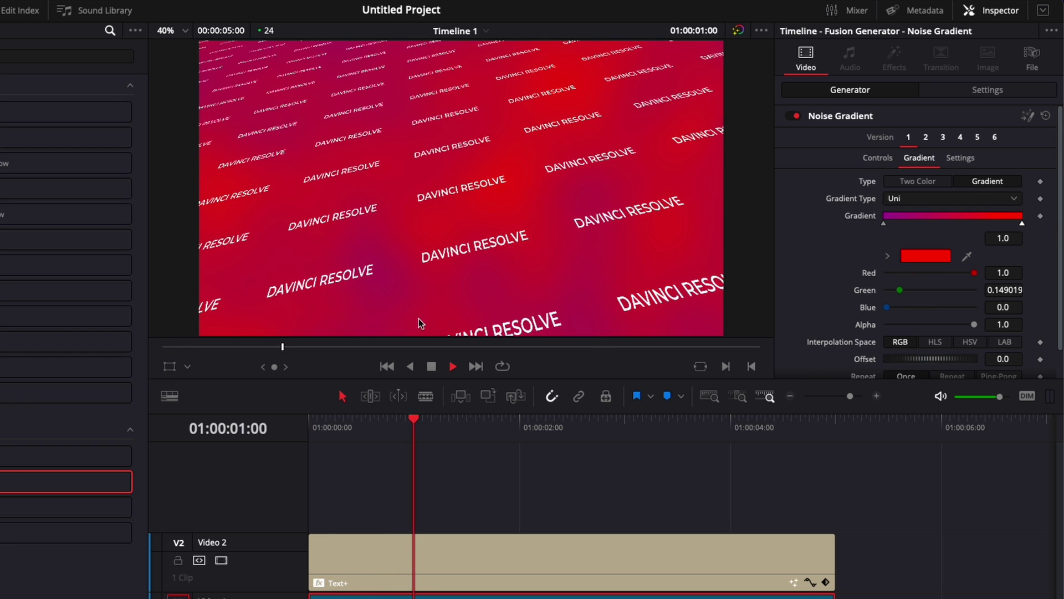
key("space")
Step: Crop more off the top in the Text+ clip's Transform to tighten the rows
left_click(571, 551)
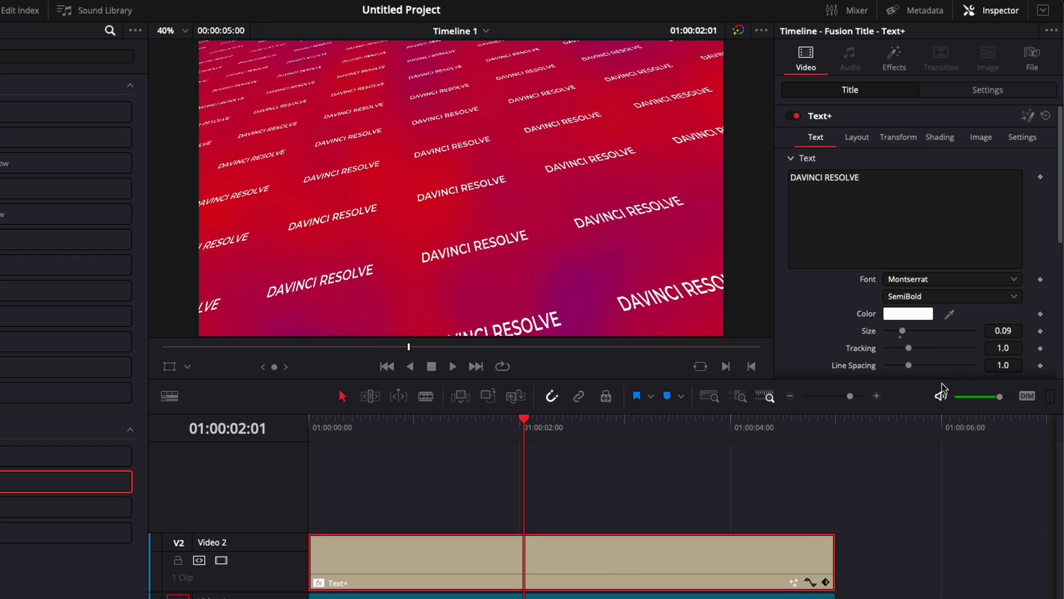
left_click(893, 62)
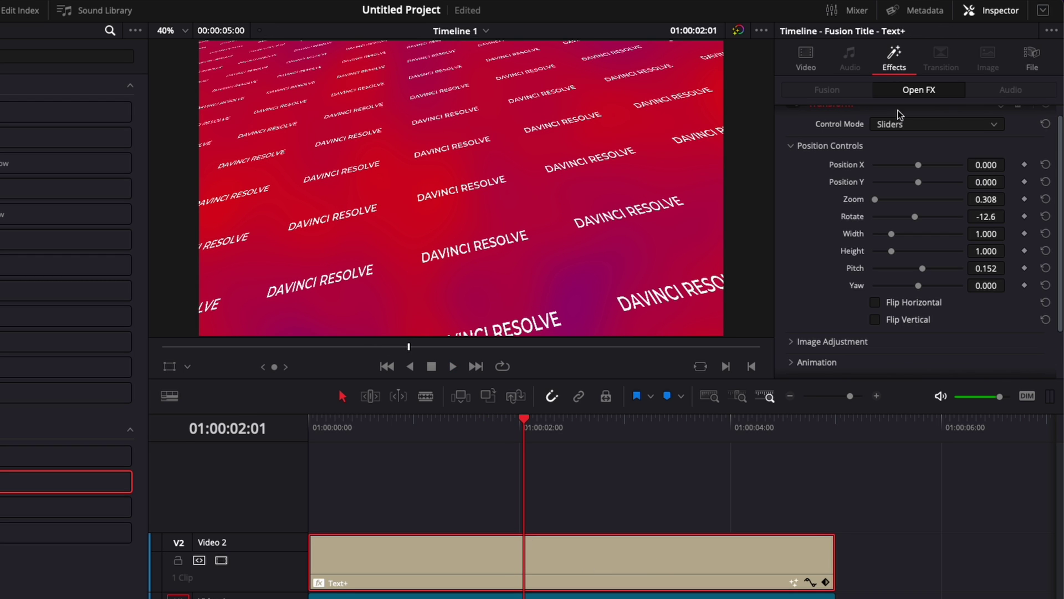
left_click(883, 341)
scroll(883, 344, "down", 3)
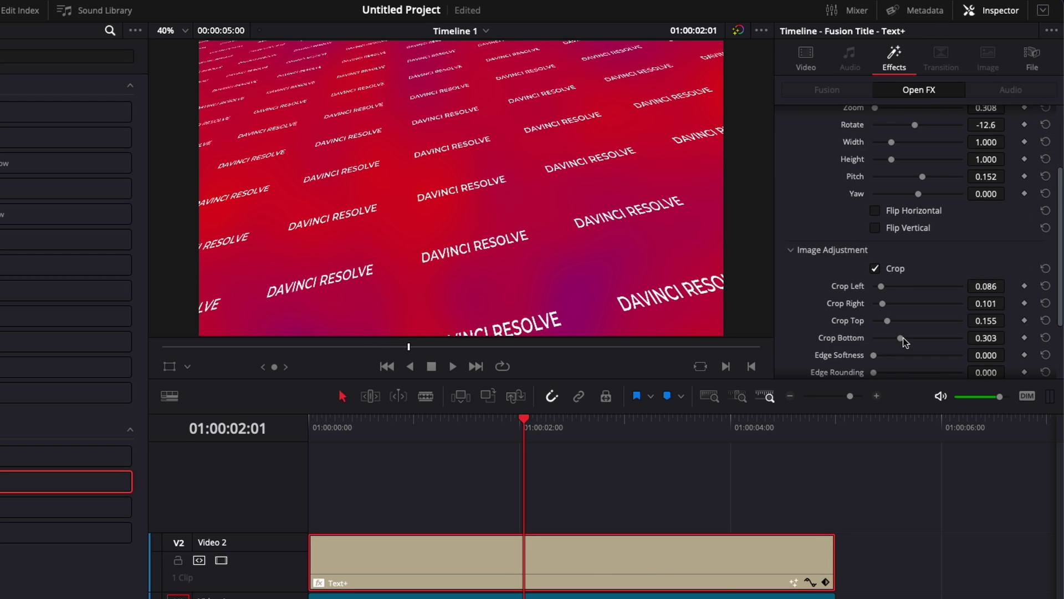
left_click_drag(889, 322, 892, 289)
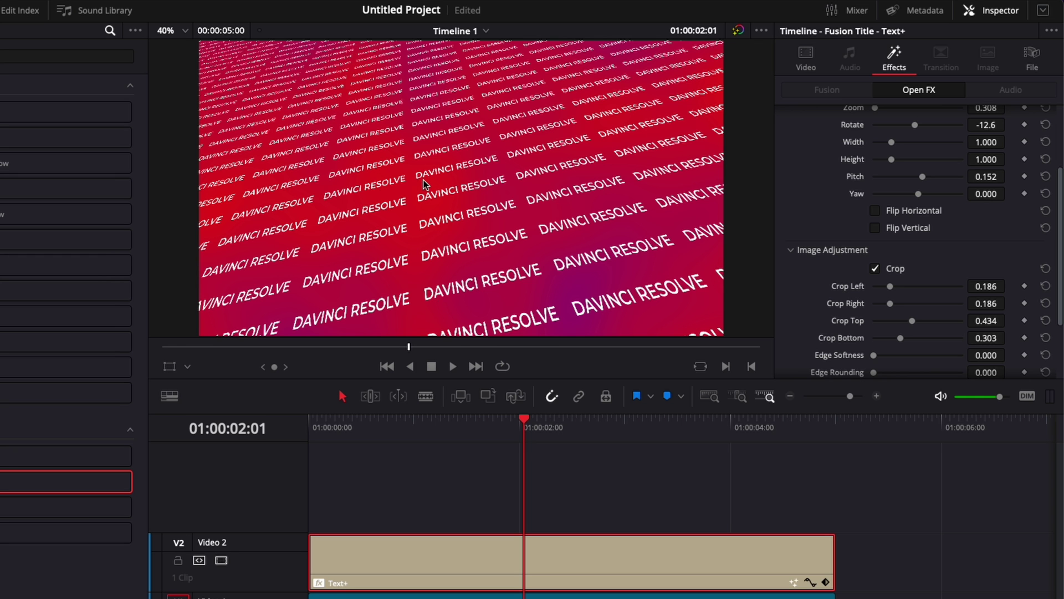
Step: Raise the Transform Zoom to 0.599 and set the font style to Montserrat Black
scroll(832, 199, "up", 3)
left_click_drag(876, 211, 882, 212)
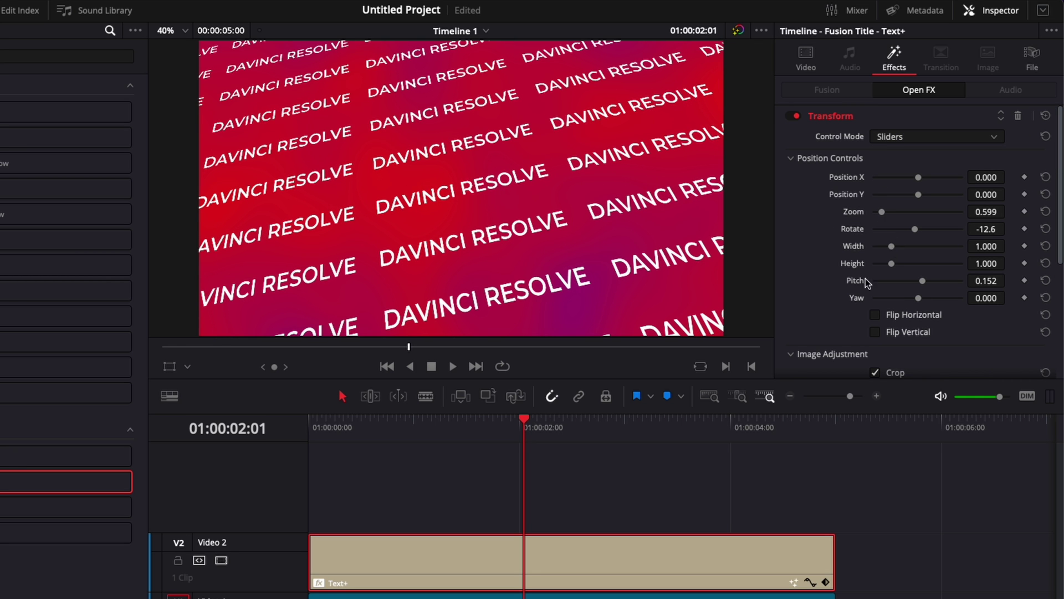
scroll(863, 279, "down", 3)
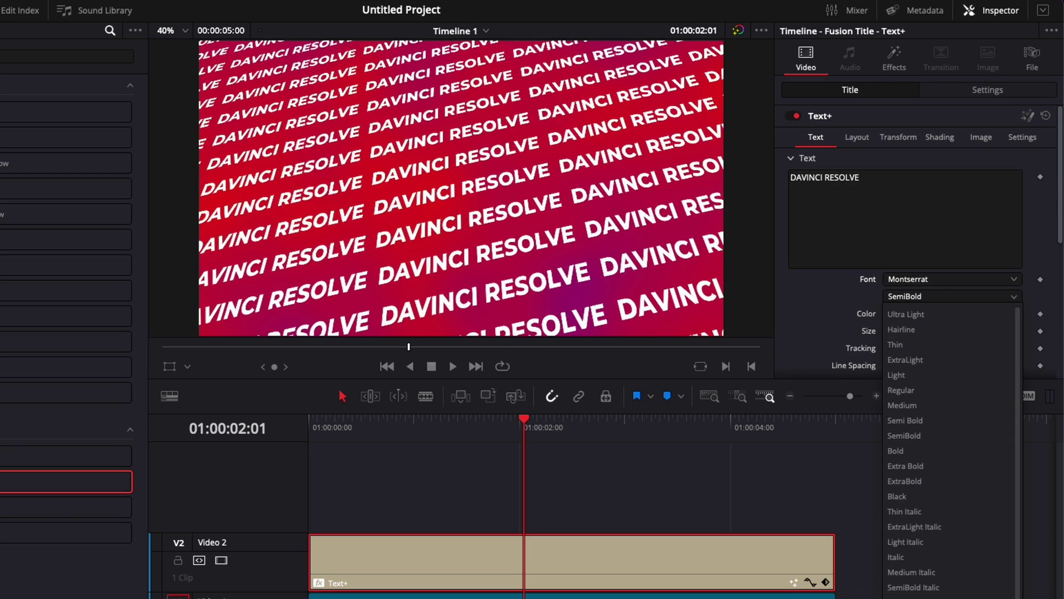
left_click(897, 496)
left_click(894, 59)
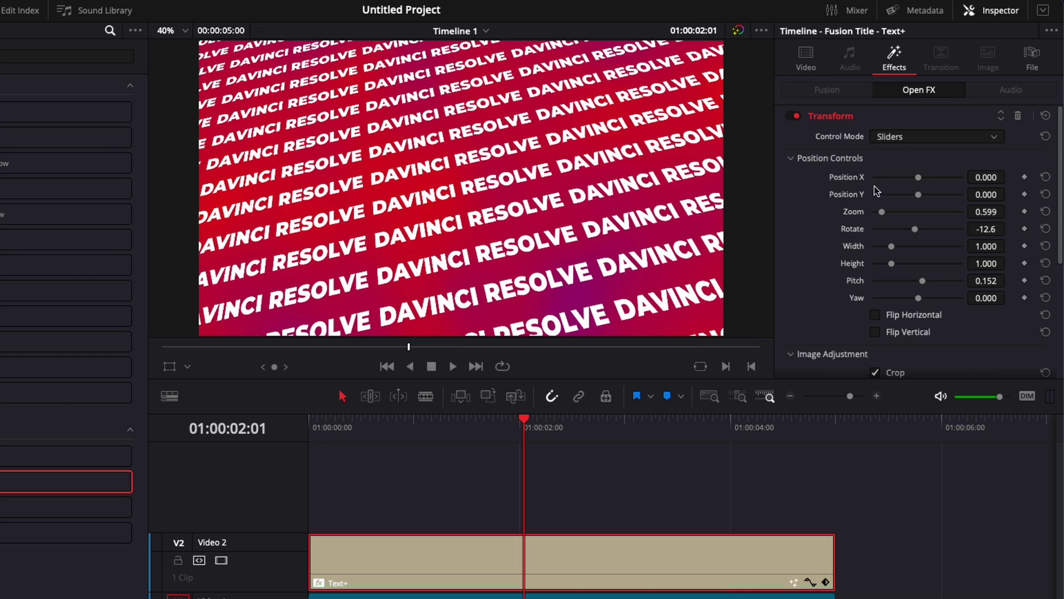
Step: Keyframe Position X from 0 at the start to -0.285 at 01:00:05:00, then preview
left_click(313, 417)
key("space")
key("space")
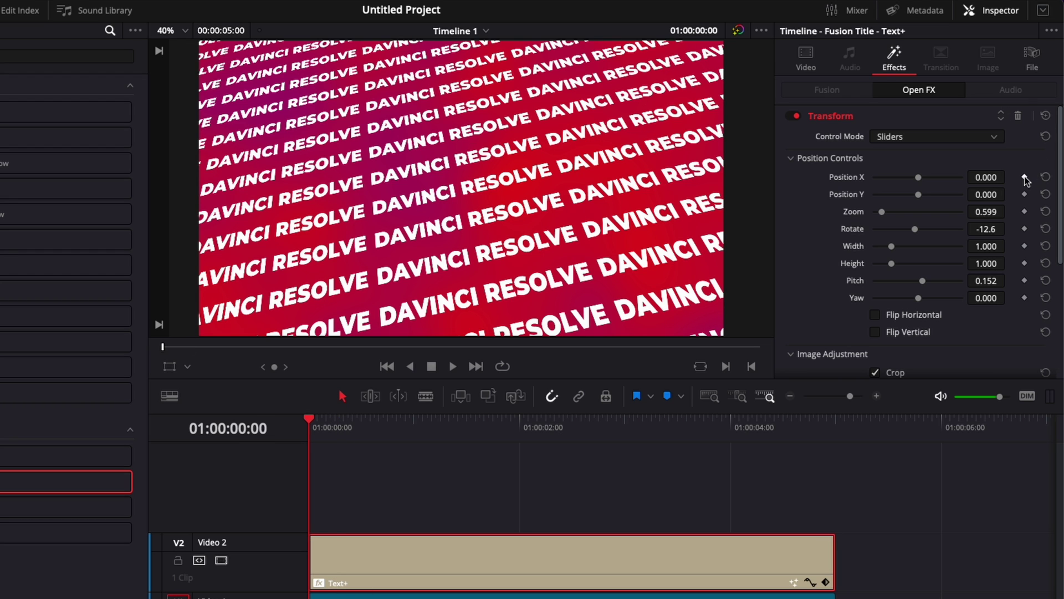
left_click(836, 422)
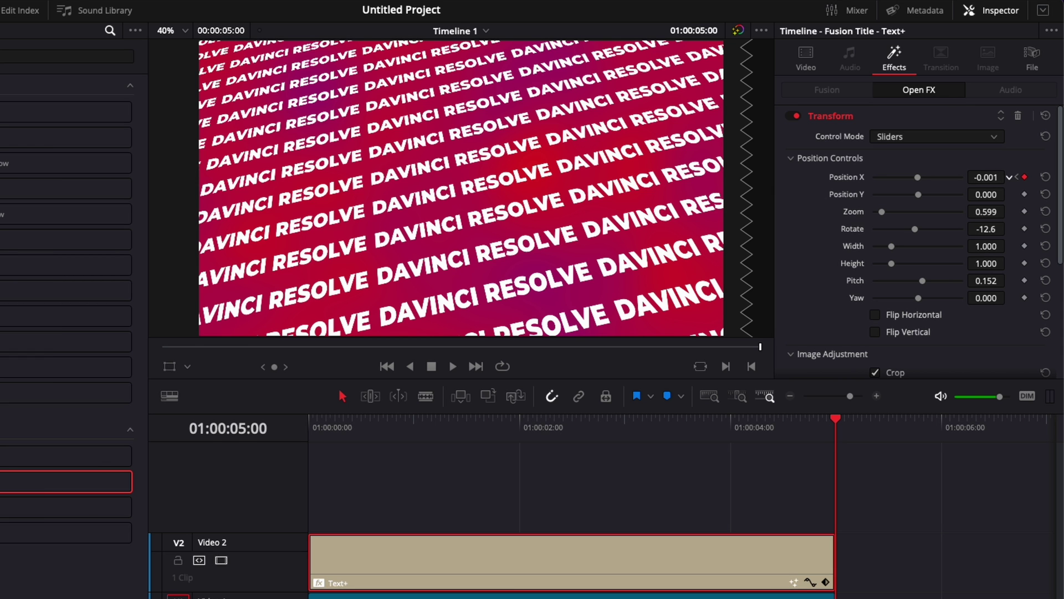
left_click_drag(986, 177, 942, 177)
left_click(311, 423)
key("space")
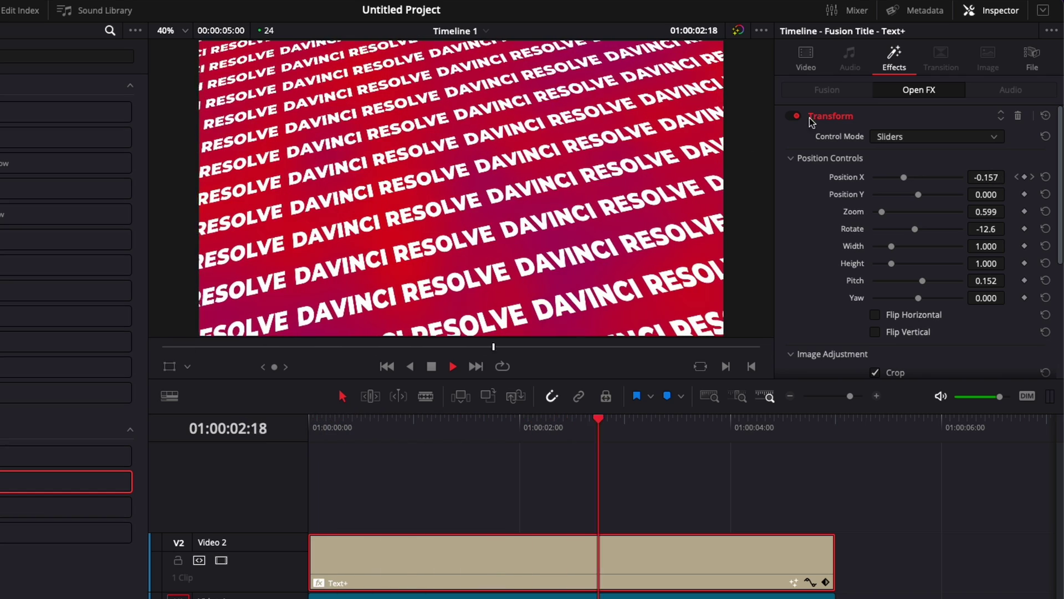
key("space")
Step: Keyframe Pitch from 0.105 on the first frame to 0.267 at the clip end, then preview
left_click(325, 422)
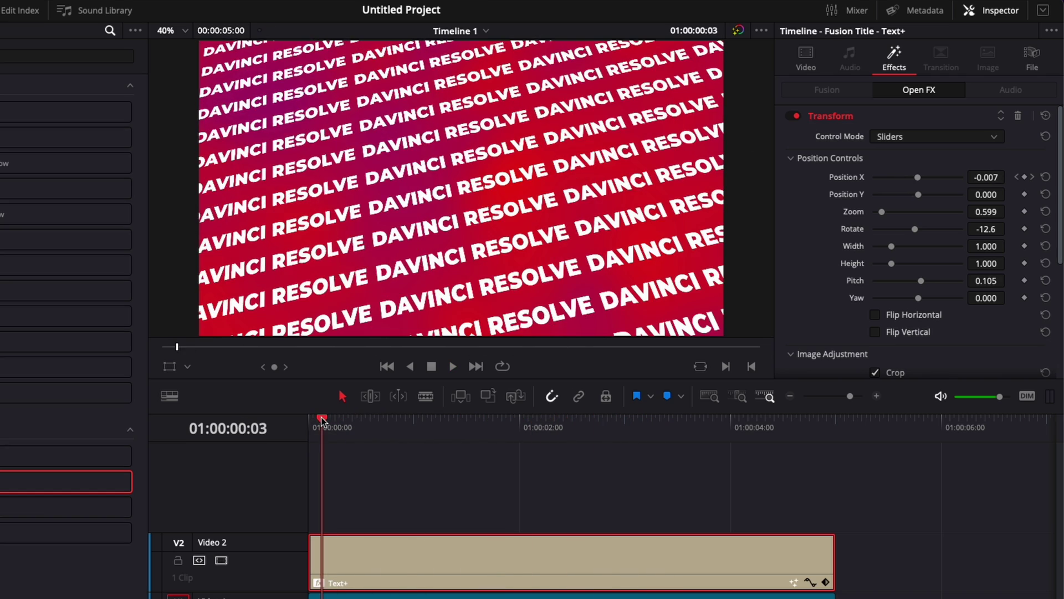
left_click(309, 422)
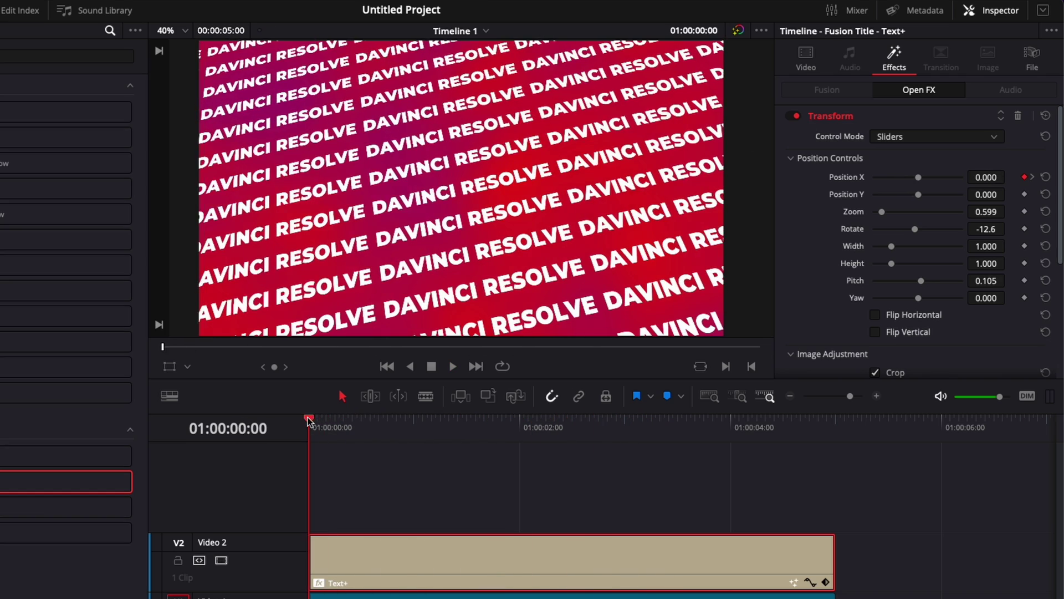
left_click(1025, 281)
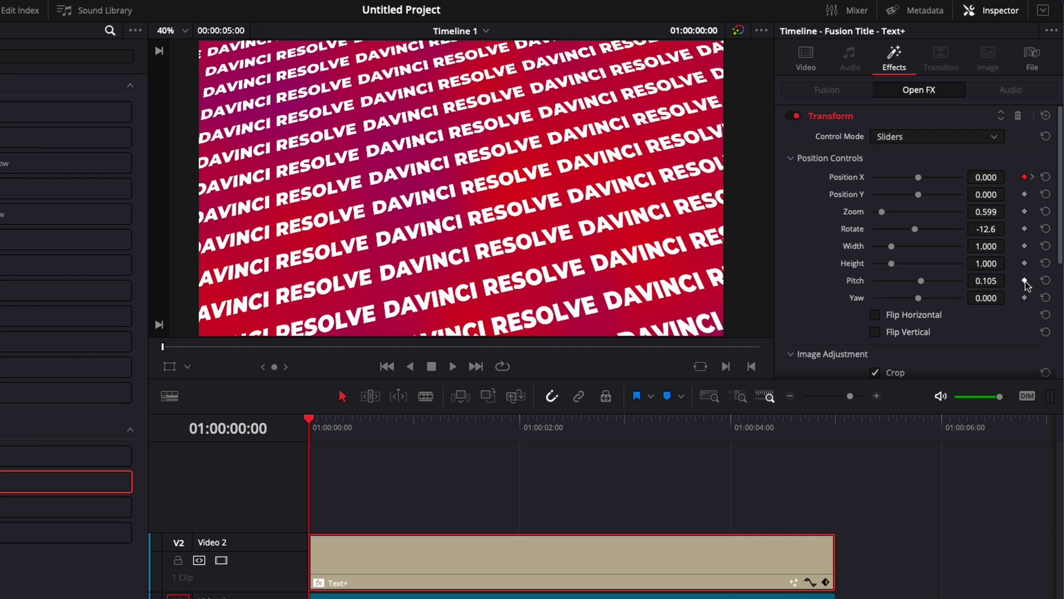
left_click(835, 422)
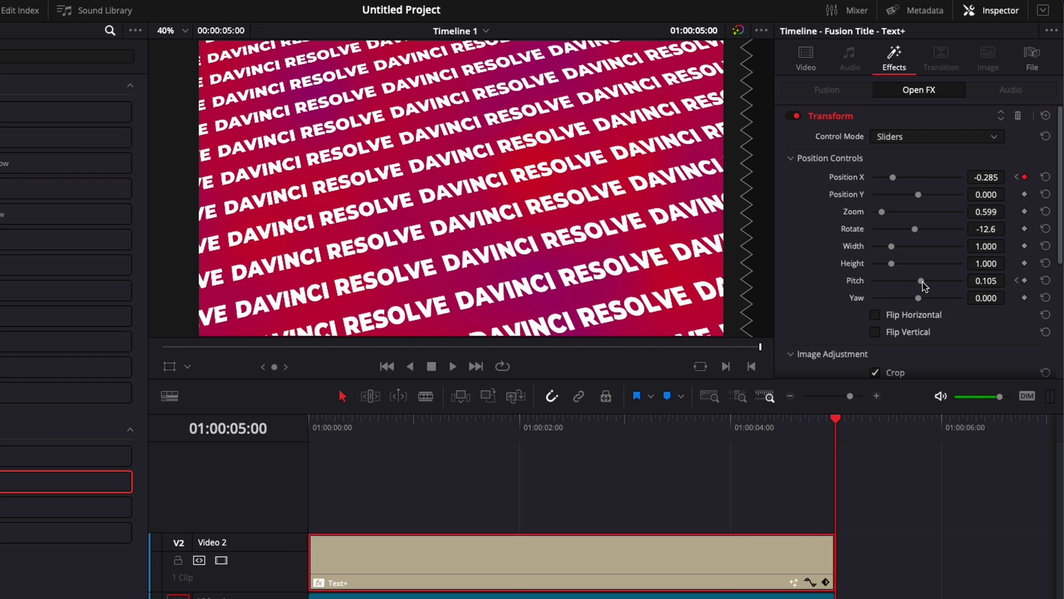
left_click_drag(921, 281, 925, 281)
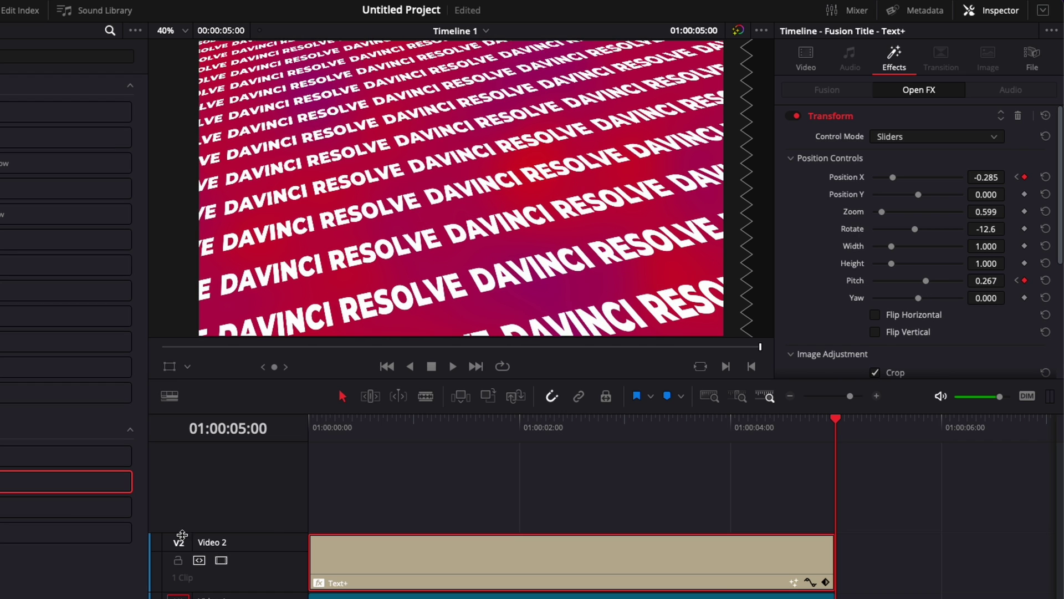
left_click(309, 424)
key("space")
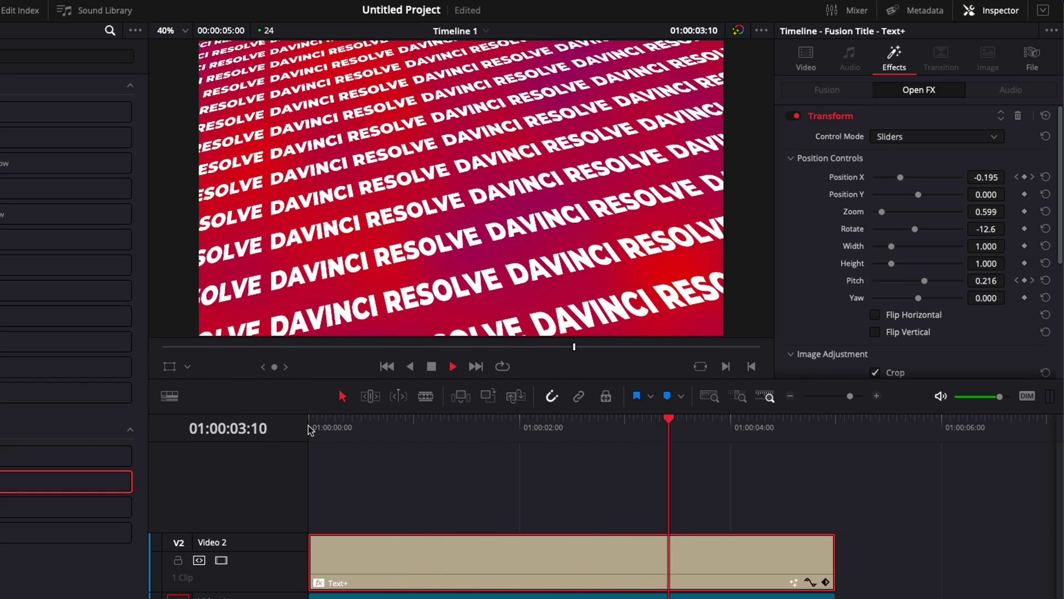
key("space")
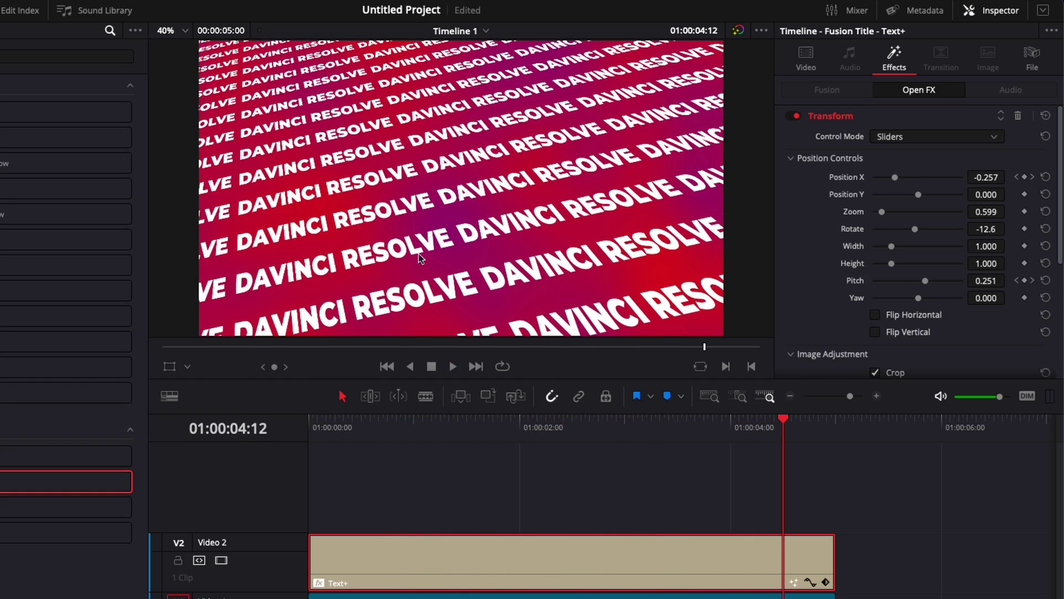
left_click(314, 425)
key("space")
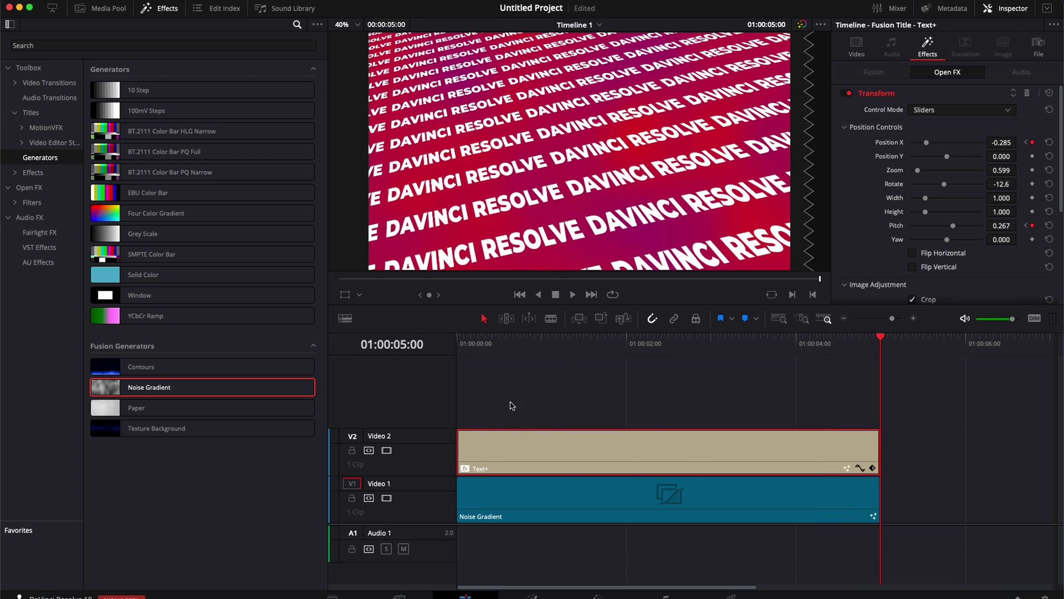
Step: Play the finished sliding, tilting text-wall animation from the timeline start
left_click(459, 345)
key("space")
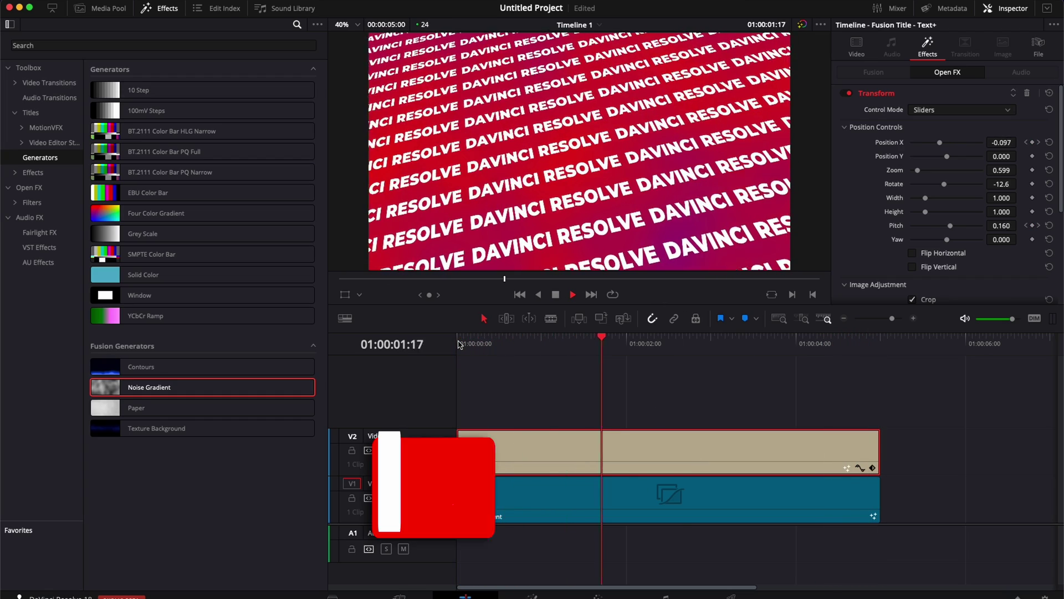